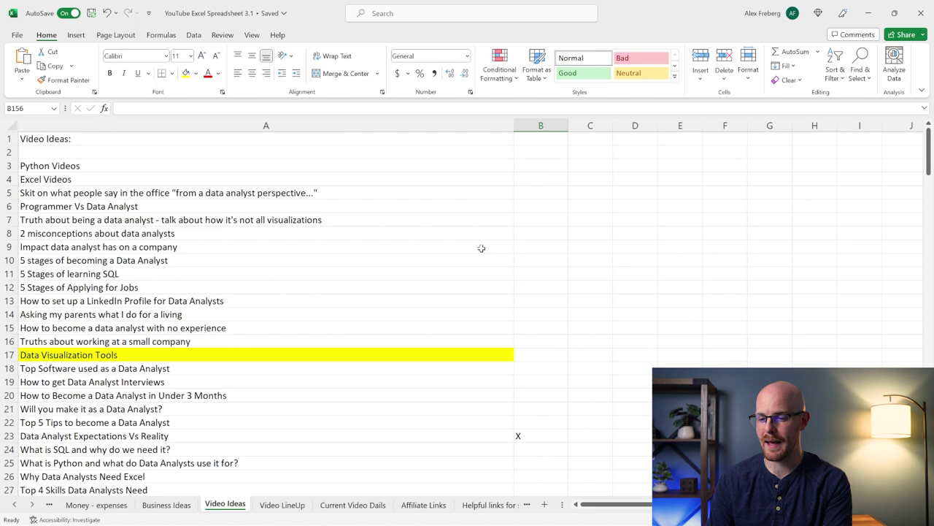
# Step: Scroll down through the Video Ideas sheet
pyautogui.scroll(-15, 482, 248)
pyautogui.scroll(-7, 480, 249)
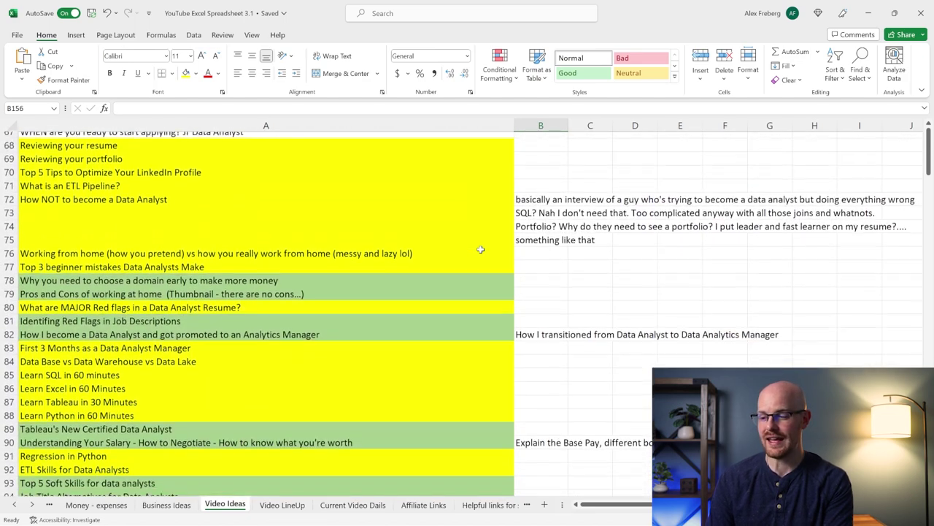
pyautogui.scroll(-5, 480, 248)
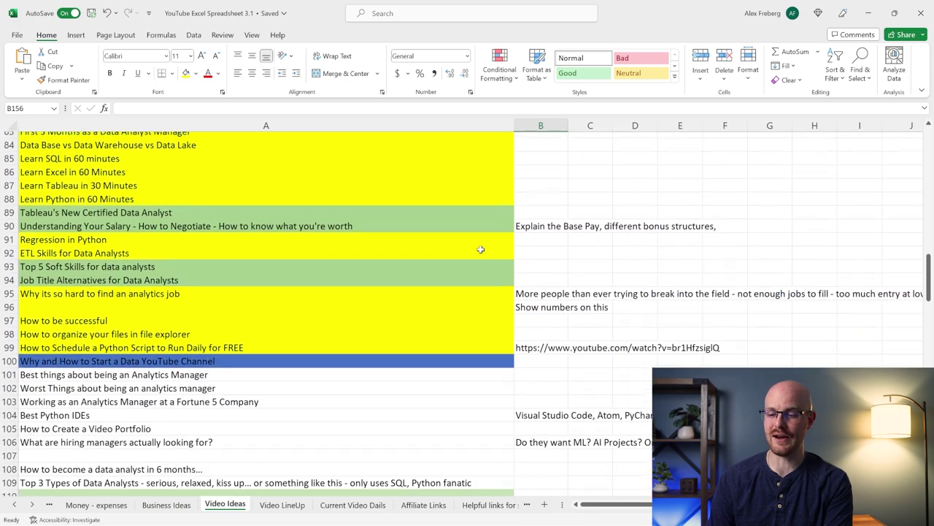
pyautogui.scroll(-3, 480, 249)
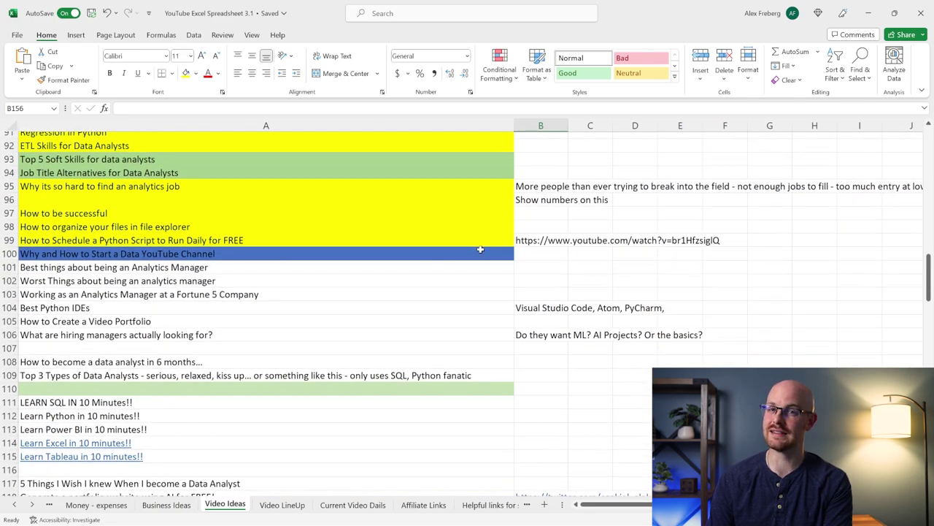
pyautogui.scroll(-4, 480, 248)
pyautogui.scroll(-4, 480, 249)
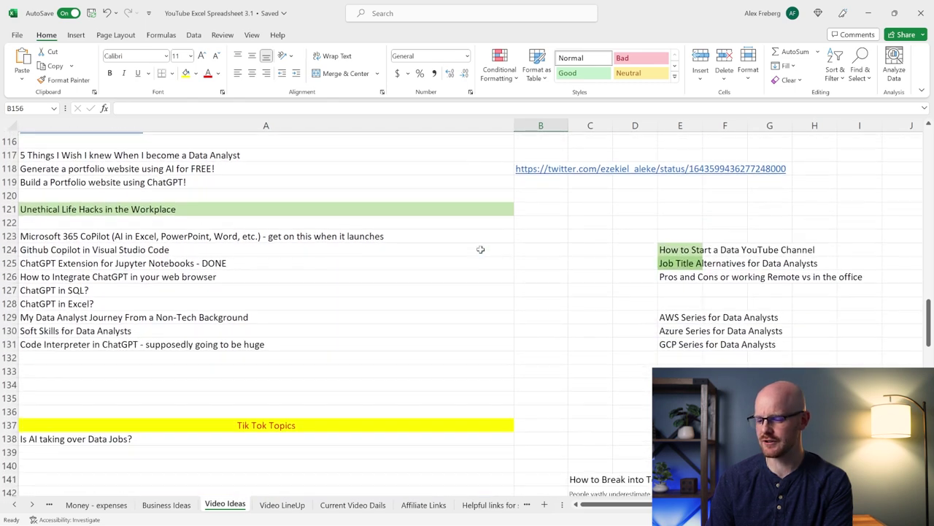
pyautogui.scroll(-5, 480, 249)
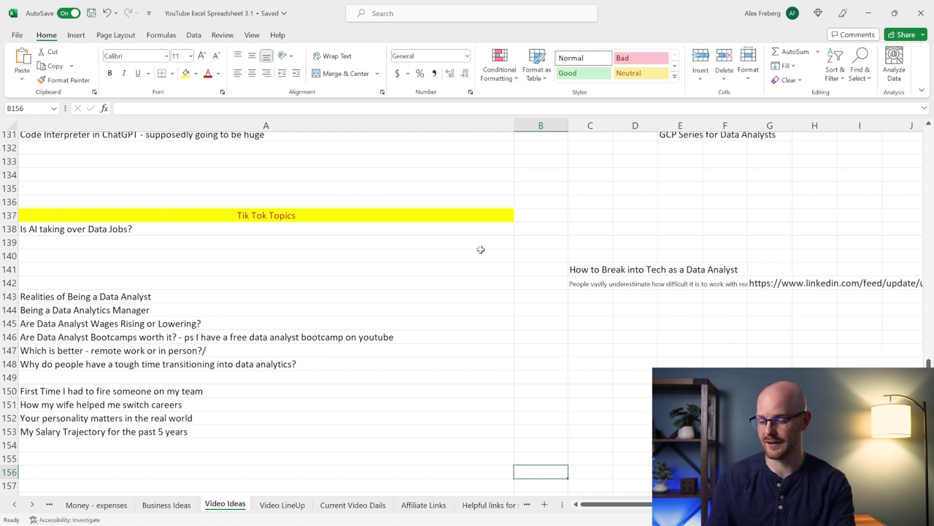
# Step: On the Video LineUp sheet, review the column B script headings from STEP 3 to STEP 6
pyautogui.hotkey('ctrl', 'pagedown')
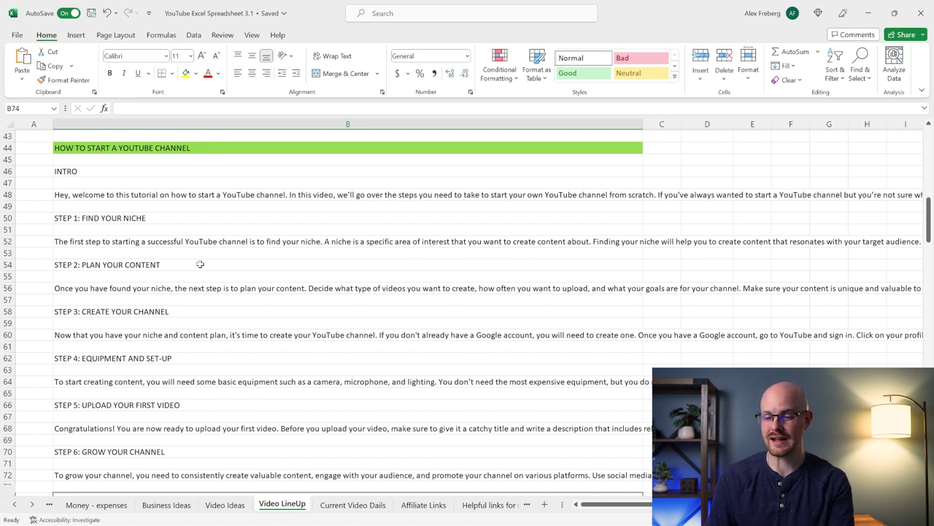
pyautogui.moveTo(162, 312); pyautogui.dragTo(162, 465)
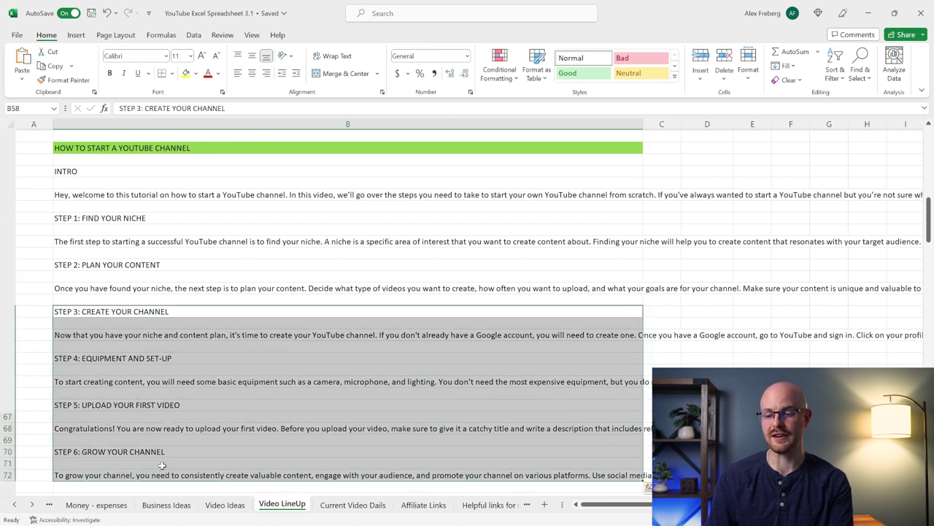
pyautogui.click(222, 312)
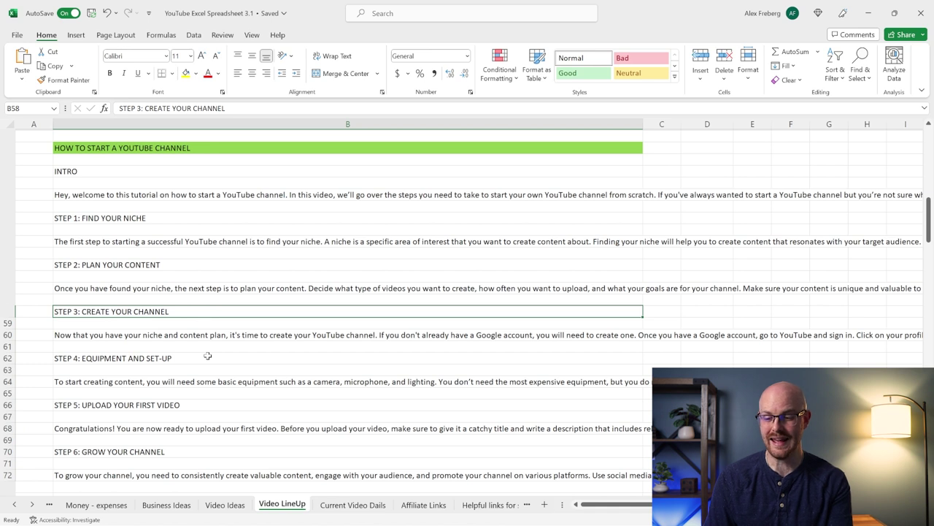
pyautogui.click(207, 356)
pyautogui.click(198, 402)
pyautogui.click(189, 451)
pyautogui.click(337, 291)
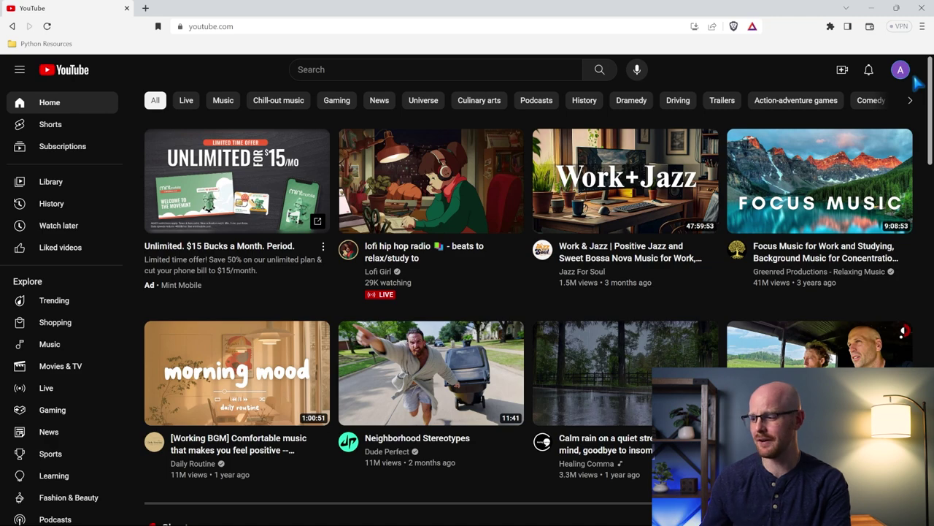
# Step: Create a new YouTube channel named TempProfile from the account menu
pyautogui.click(902, 71)
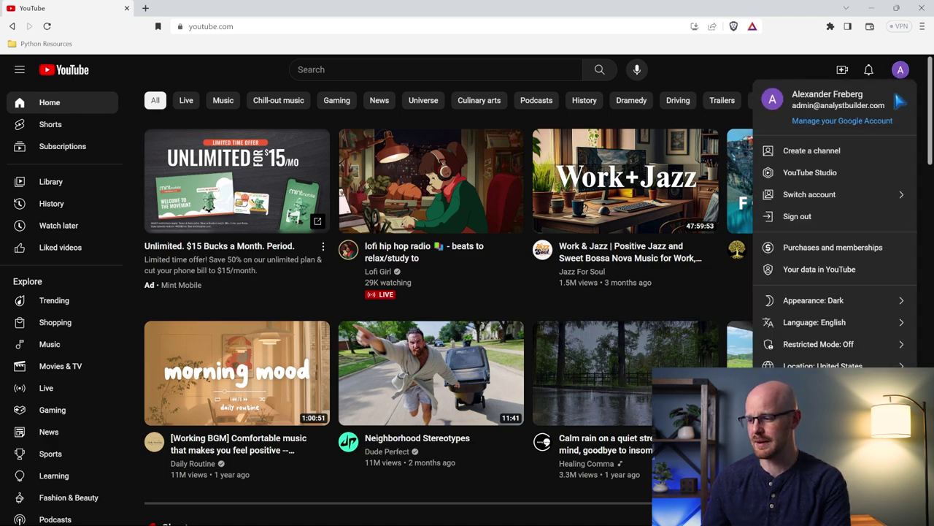
pyautogui.click(841, 153)
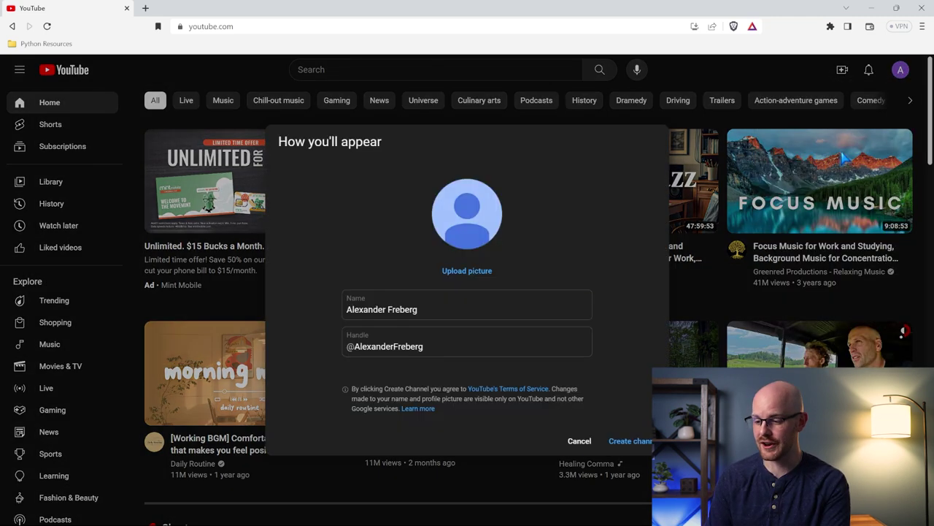
pyautogui.moveTo(424, 310); pyautogui.dragTo(332, 311)
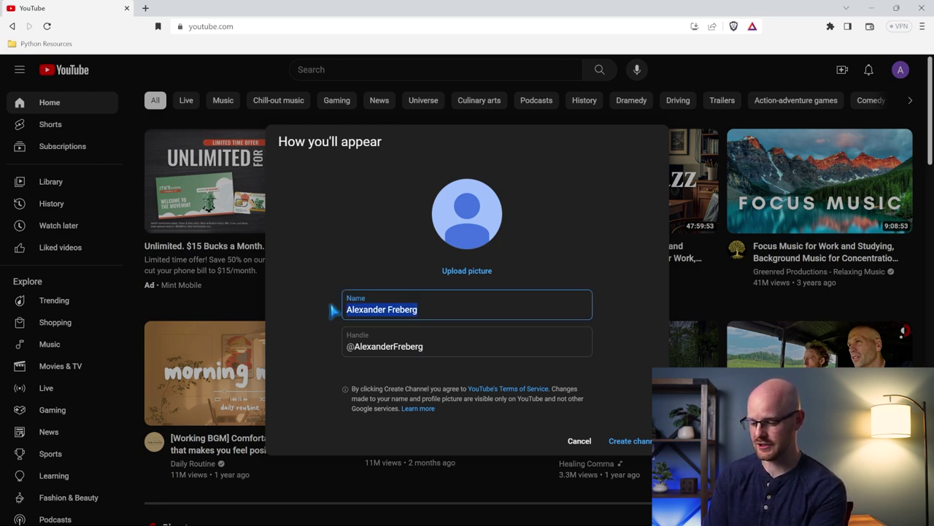
pyautogui.write('TempProfile')
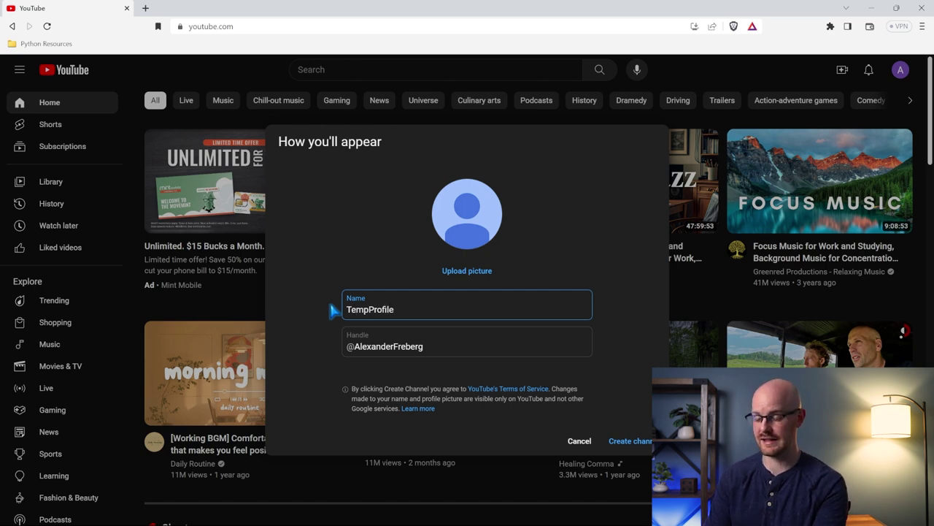
pyautogui.click(632, 440)
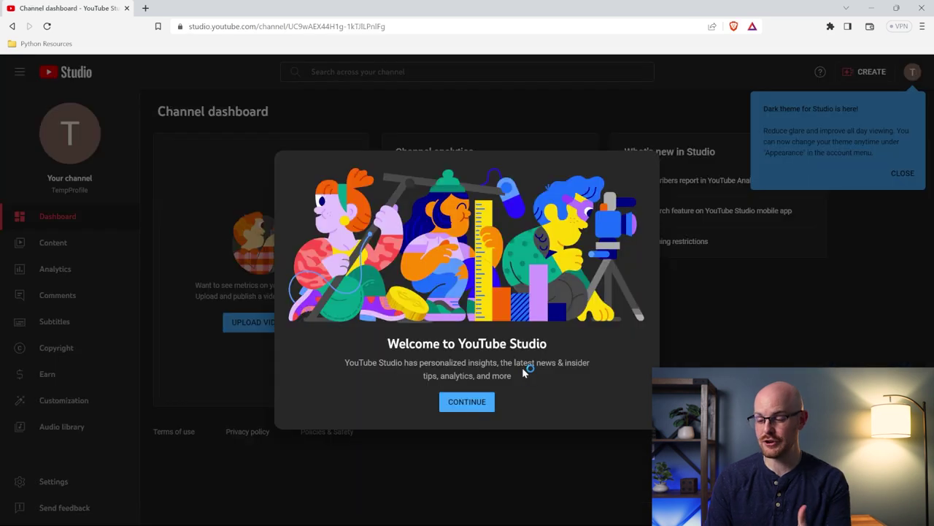
# Step: Dismiss the YouTube Studio welcome, dark theme and playlists notices, then go to Content
pyautogui.click(467, 402)
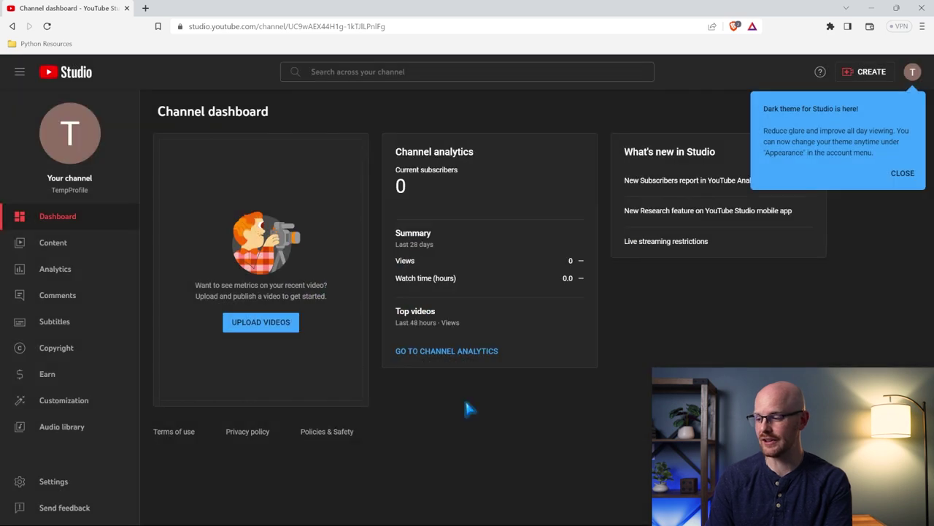
pyautogui.click(912, 173)
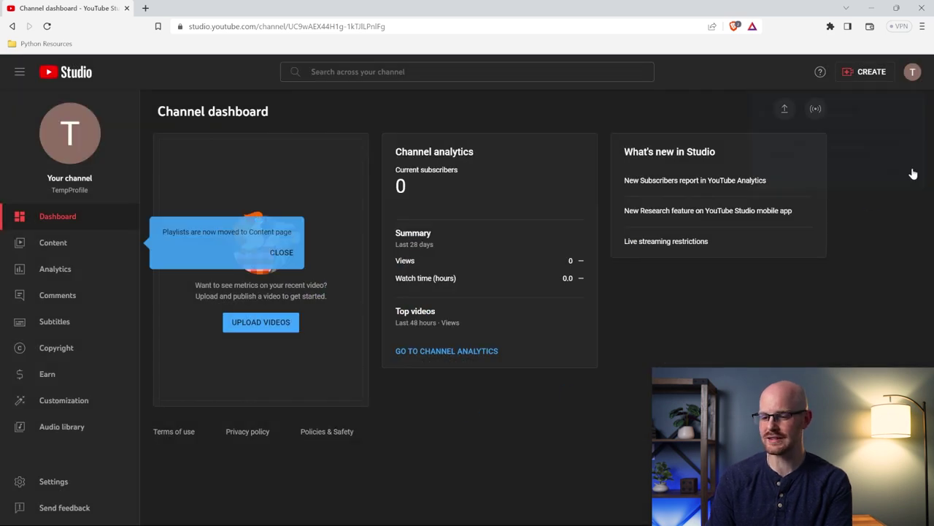
pyautogui.click(281, 251)
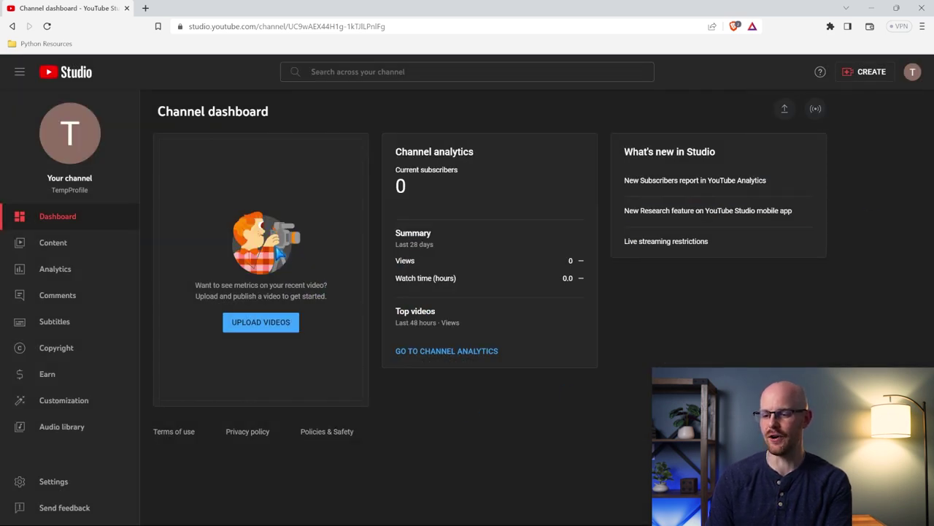
pyautogui.click(80, 247)
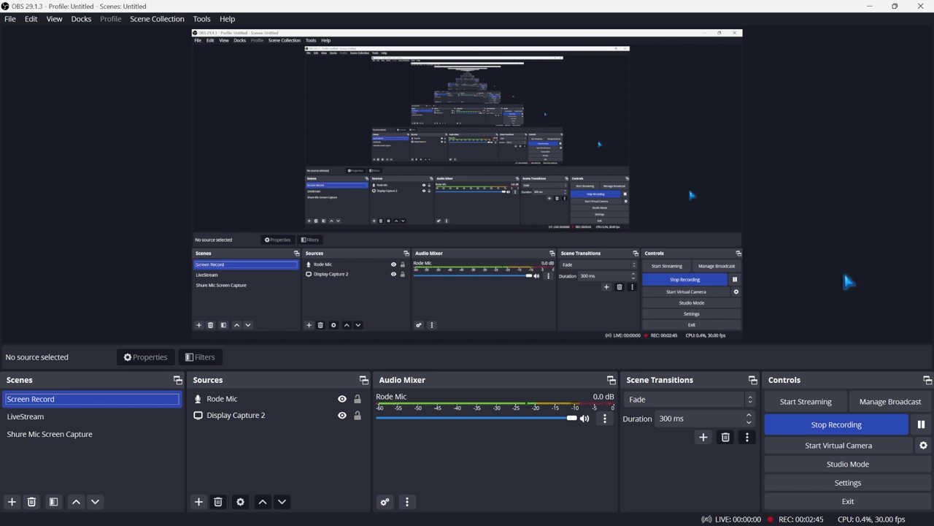
# Step: Check the Rode Mic and Display Capture 2 sources, then add Scene 2 under Scenes
pyautogui.click(250, 400)
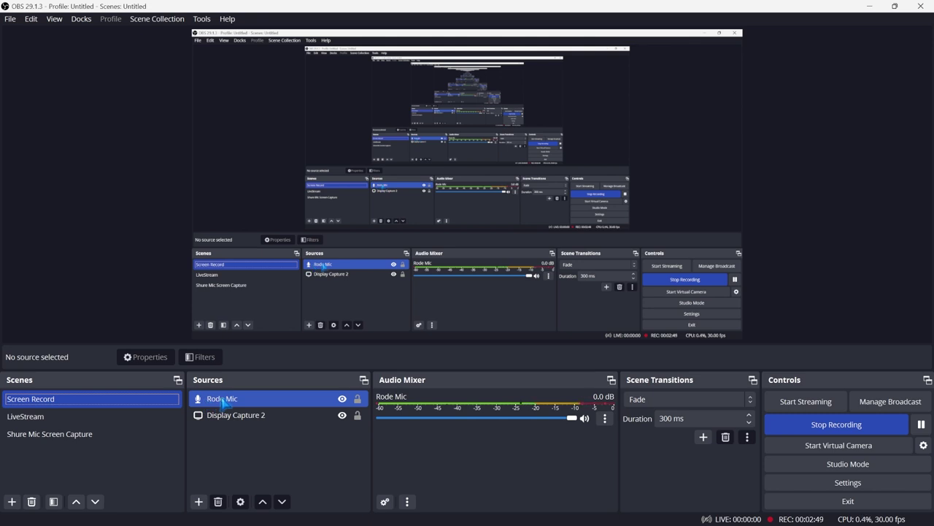
pyautogui.click(230, 418)
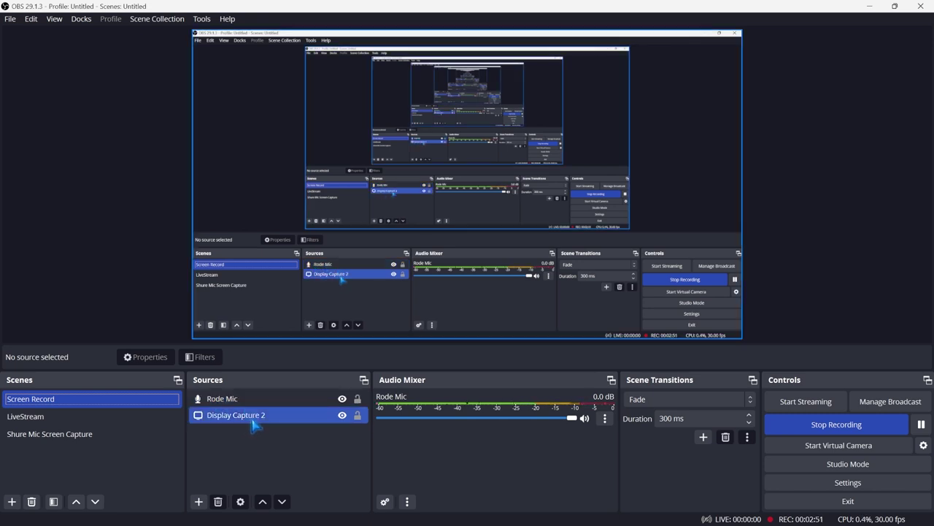
pyautogui.click(244, 442)
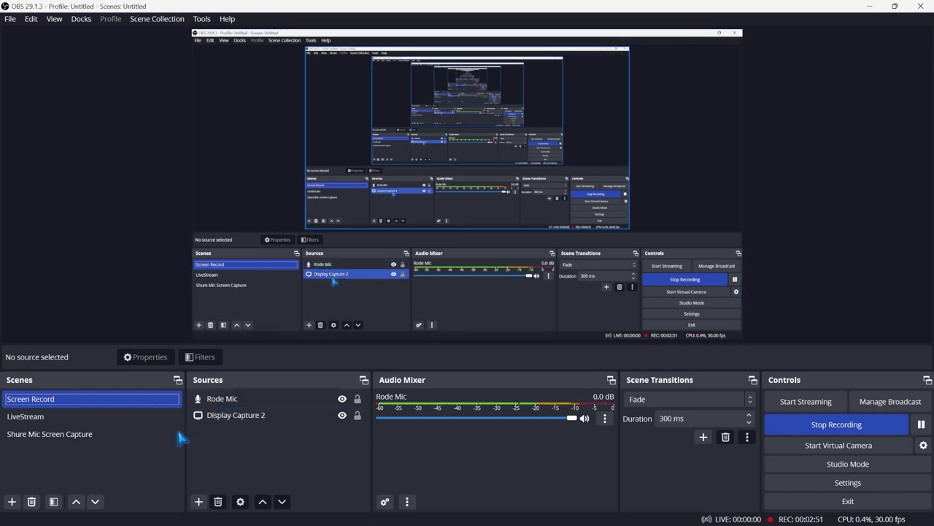
pyautogui.click(12, 501)
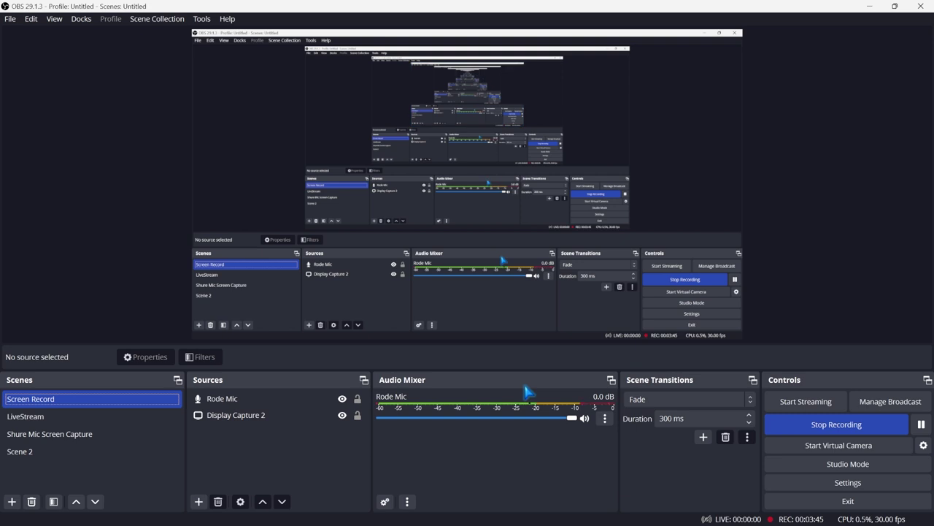
# Step: Scroll the Automatic Web Scraper notebook to its DataFrame cell, then Alt+Tab away
pyautogui.moveTo(465, 520)
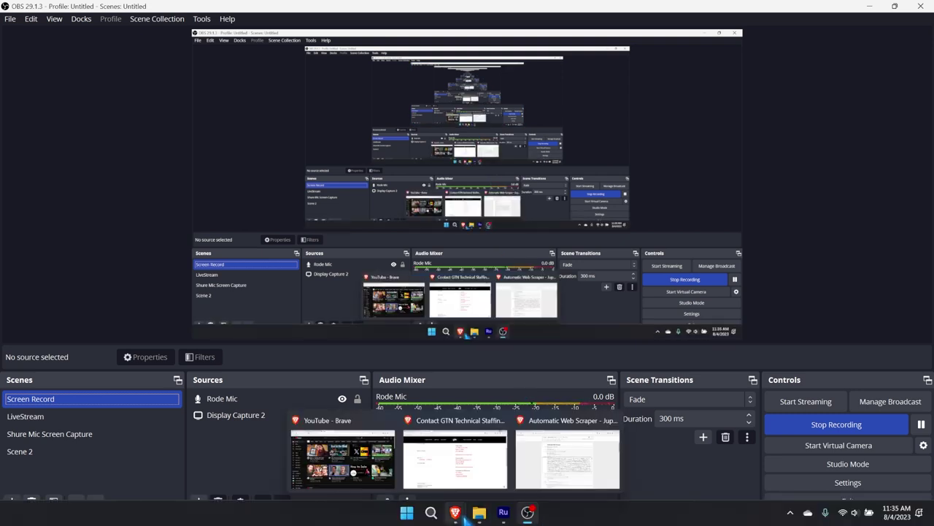
pyautogui.click(551, 460)
pyautogui.keyDown('ctrl'); pyautogui.scroll(4, 374, 190); pyautogui.keyUp('ctrl')
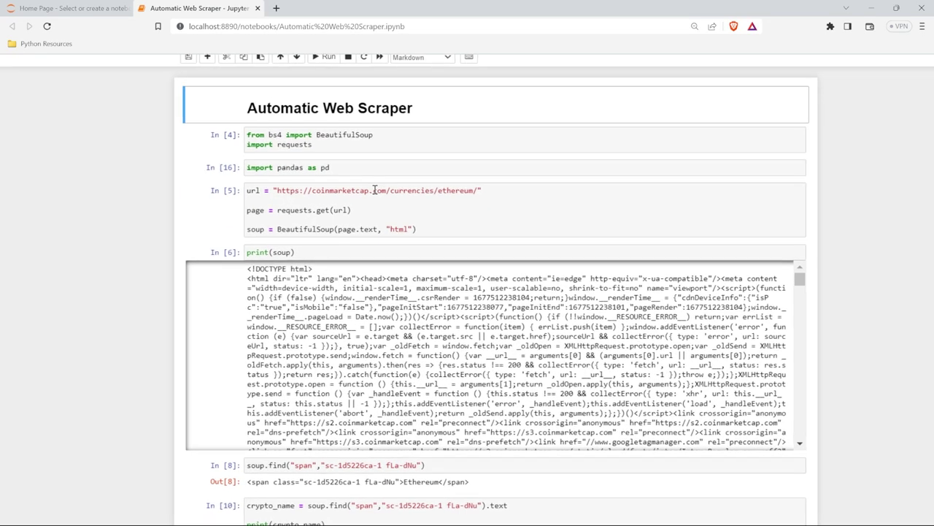
pyautogui.scroll(-3, 375, 190)
pyautogui.scroll(-5, 374, 188)
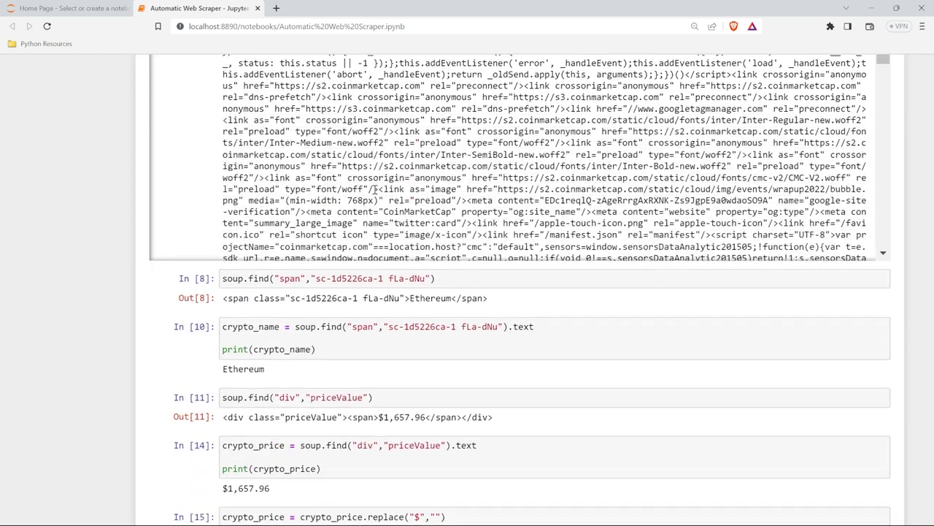
pyautogui.scroll(-3, 386, 283)
pyautogui.scroll(-2, 386, 283)
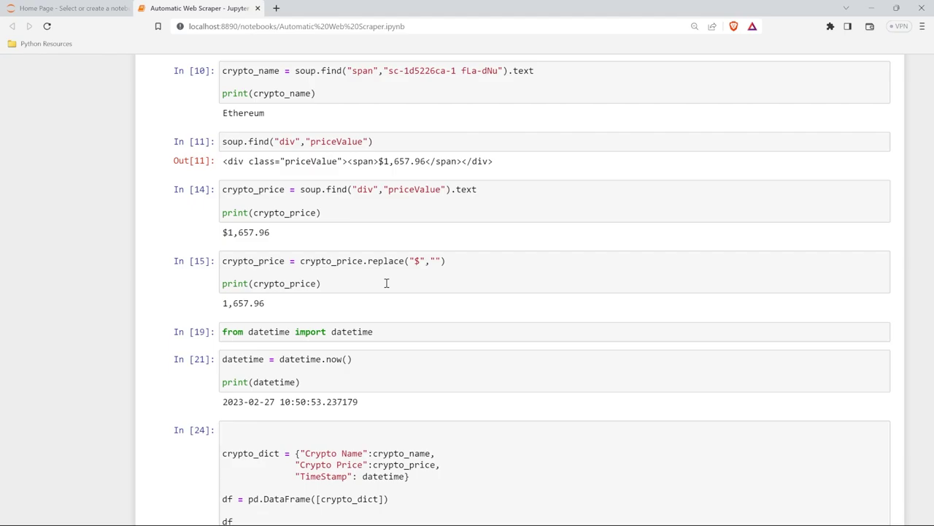
pyautogui.hotkey('alt', 'Tab')
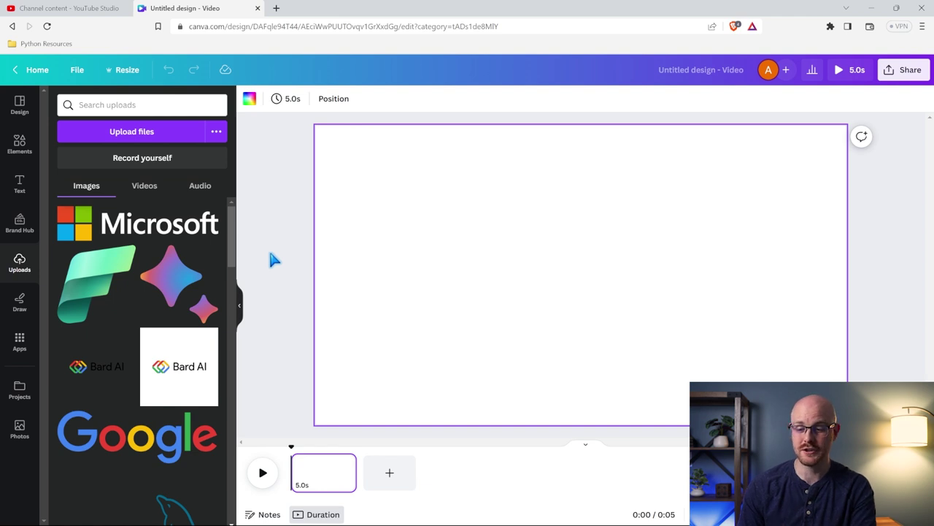
# Step: Upload the MVI_0359 video and place it on the page, enlarged to fill it
pyautogui.click(134, 136)
pyautogui.doubleClick(518, 165)
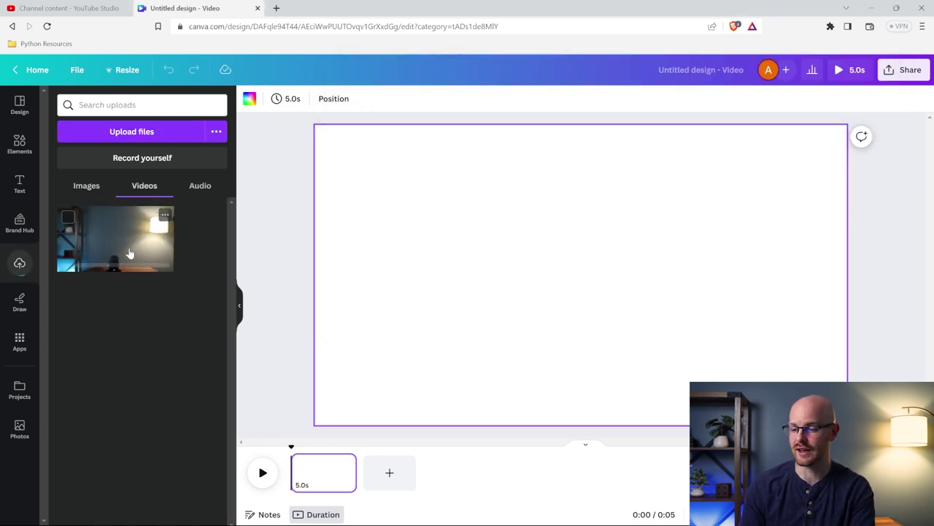
pyautogui.moveTo(116, 241); pyautogui.dragTo(389, 169)
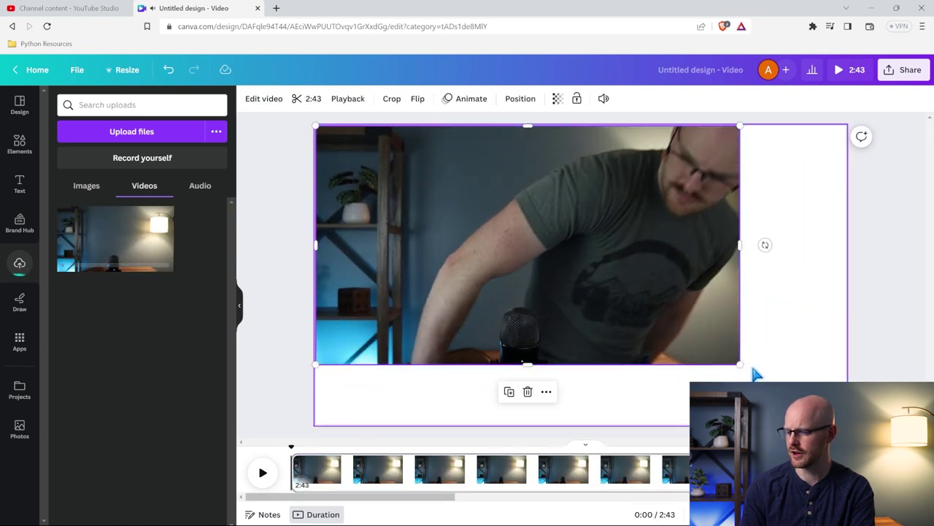
pyautogui.moveTo(759, 374); pyautogui.dragTo(871, 428)
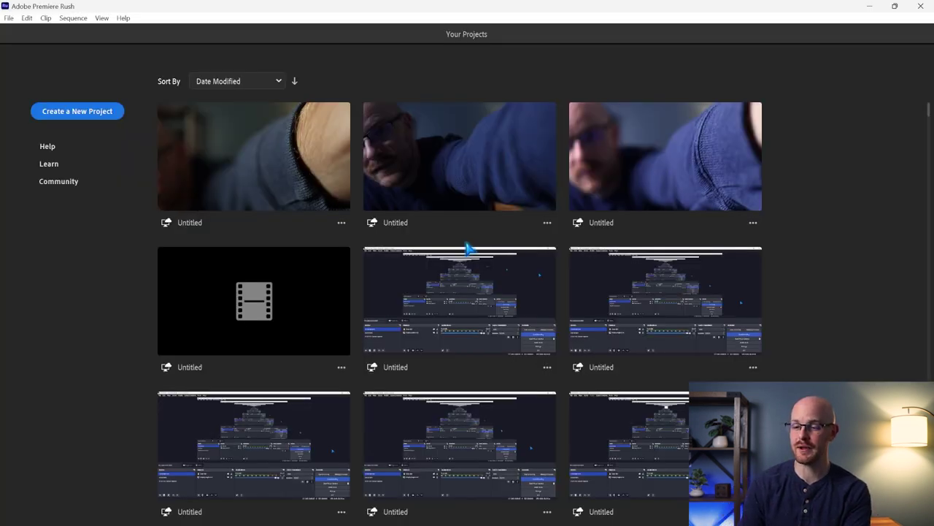
# Step: Create a new Premiere Rush project from the MVI_0359 clip in Downloads
pyautogui.click(86, 118)
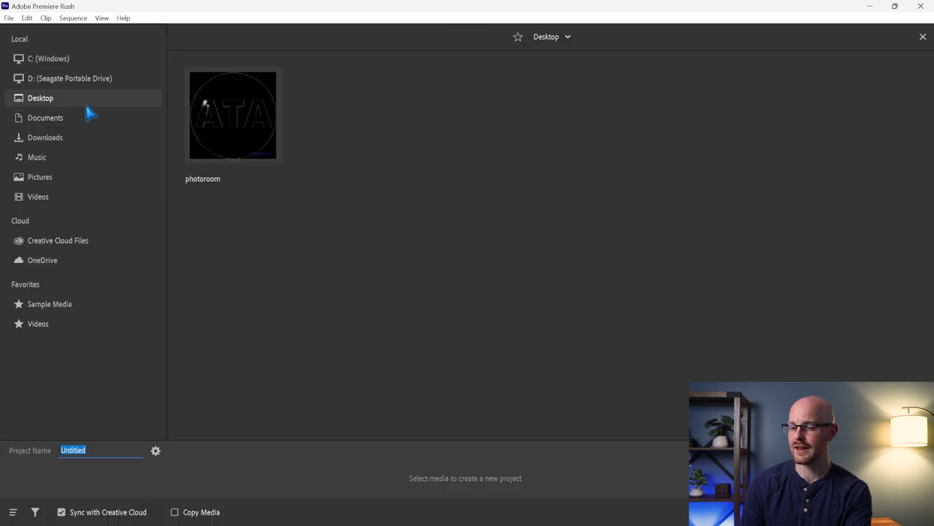
pyautogui.click(80, 138)
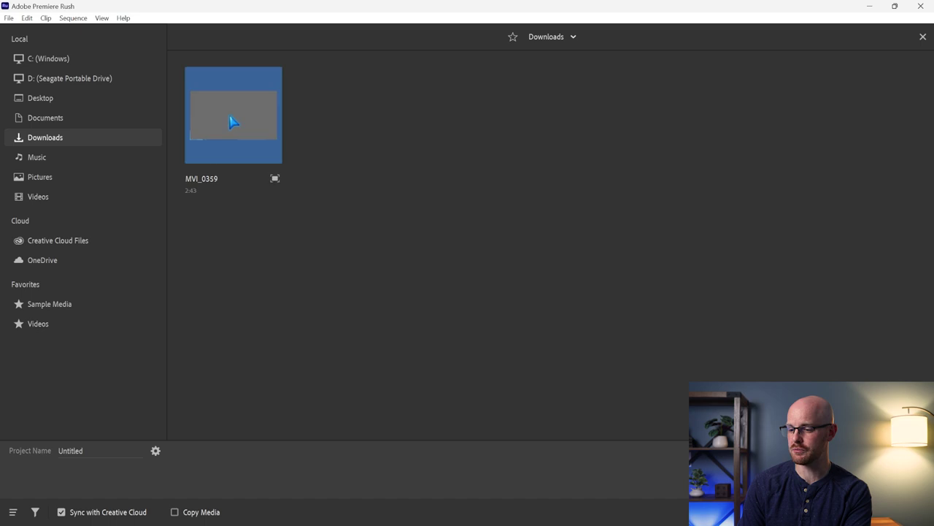
pyautogui.click(230, 119)
pyautogui.click(887, 511)
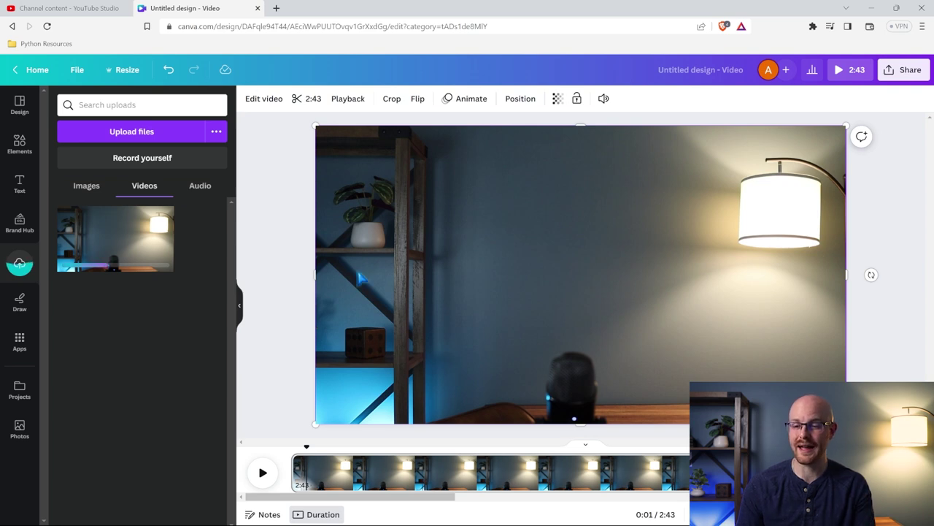
# Step: Start uploading the MVI_0359 video from the TempProfile channel content page
pyautogui.click(114, 8)
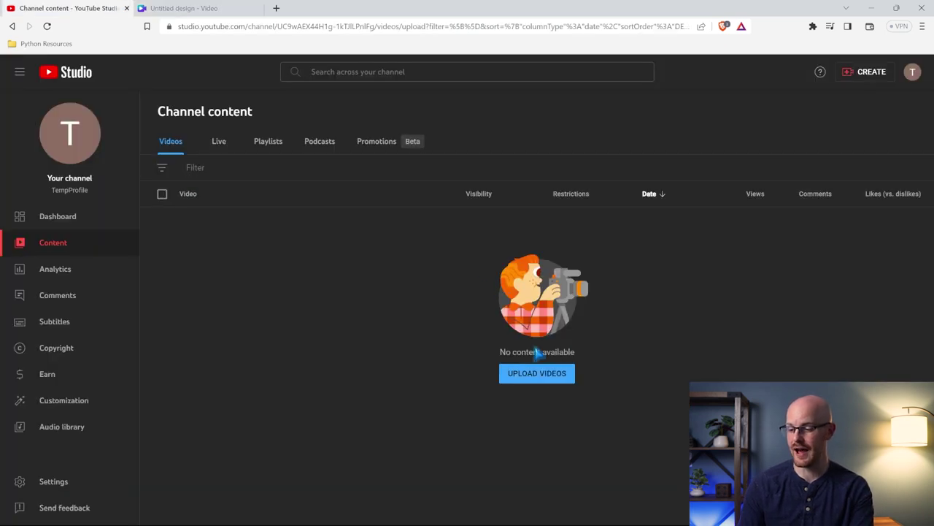
pyautogui.click(551, 377)
pyautogui.click(483, 354)
pyautogui.click(511, 166)
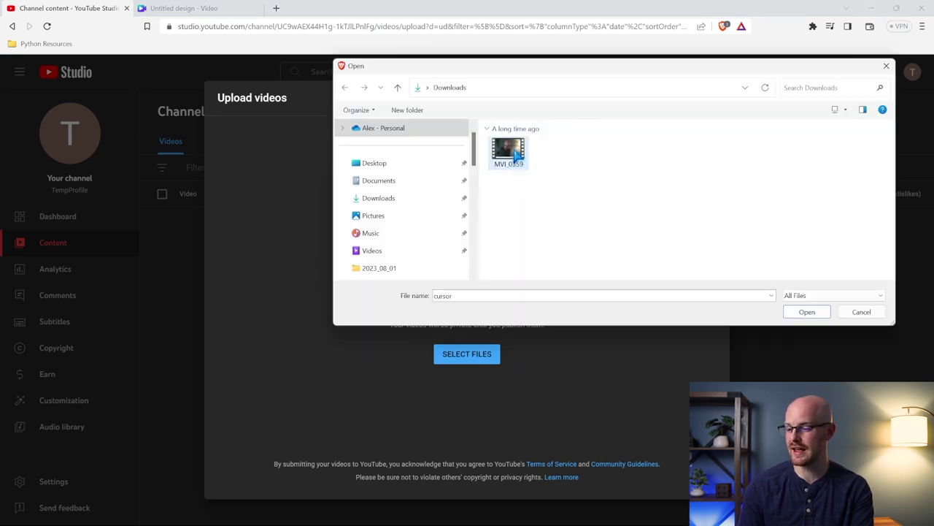
pyautogui.click(807, 312)
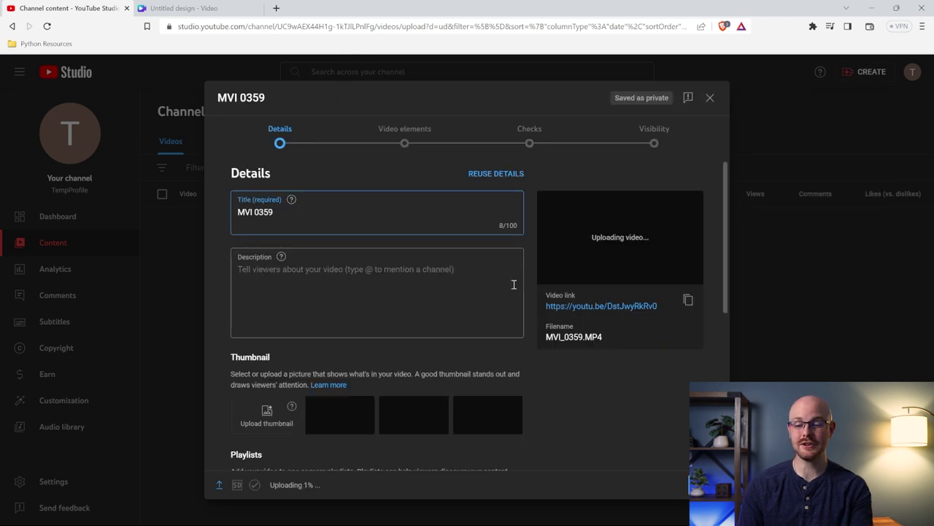
# Step: Title the video 'Power BI Tutorial' with the description 'Watch my video!'
pyautogui.tripleClick(334, 213)
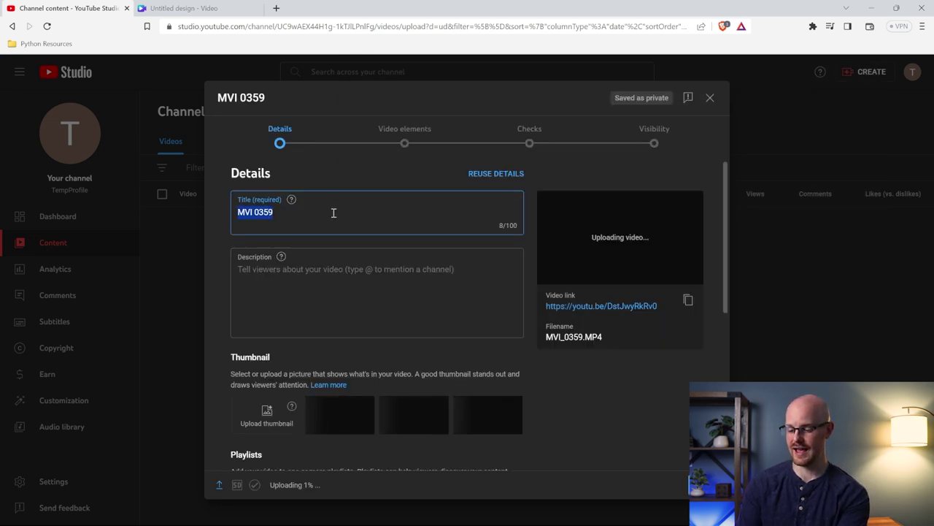
pyautogui.write('Powrer B')
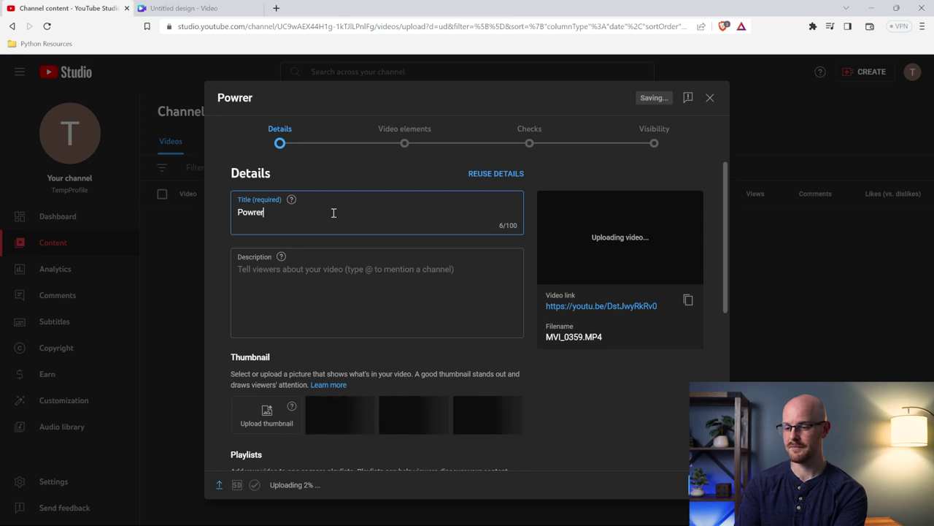
pyautogui.press('BackSpace')
pyautogui.press('BackSpace')
pyautogui.write('er BI Tutorial')
pyautogui.click(371, 271)
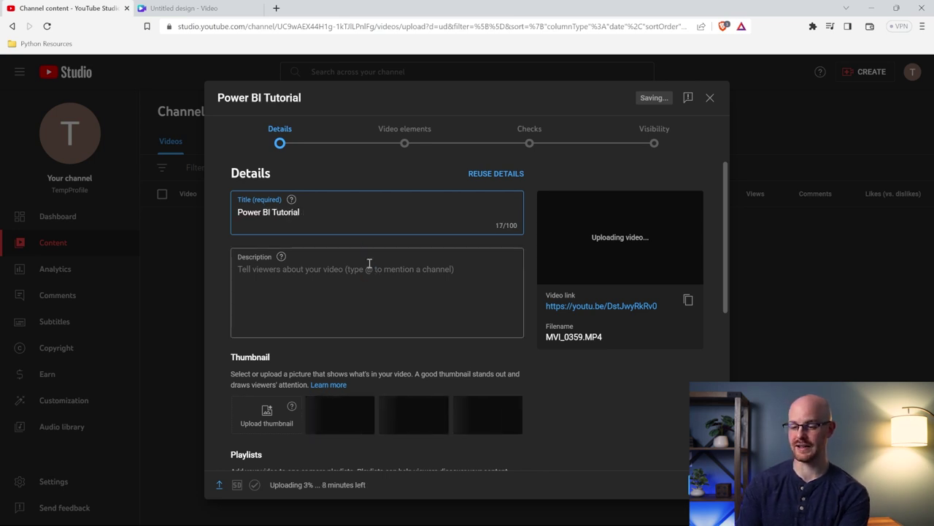
pyautogui.write('Watch my video!')
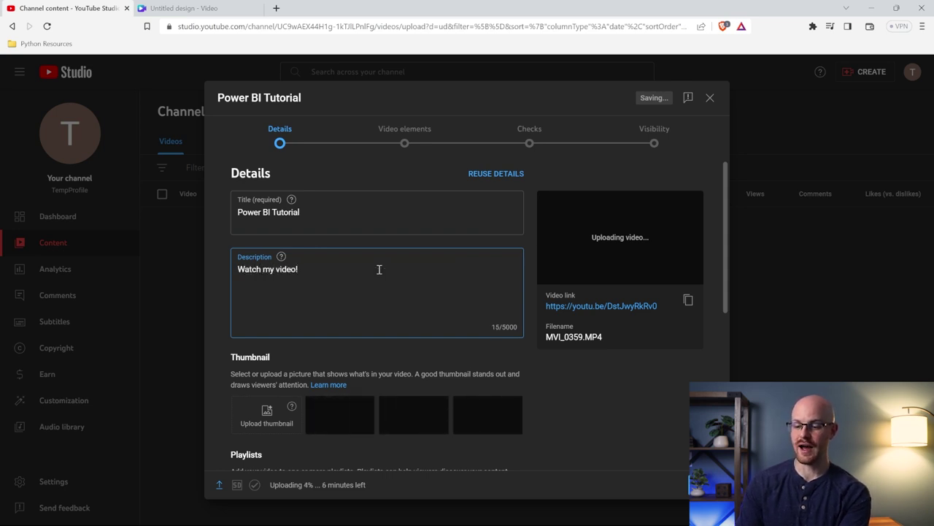
# Step: Mark the video as not made for kids and continue to Video elements
pyautogui.scroll(-1, 380, 272)
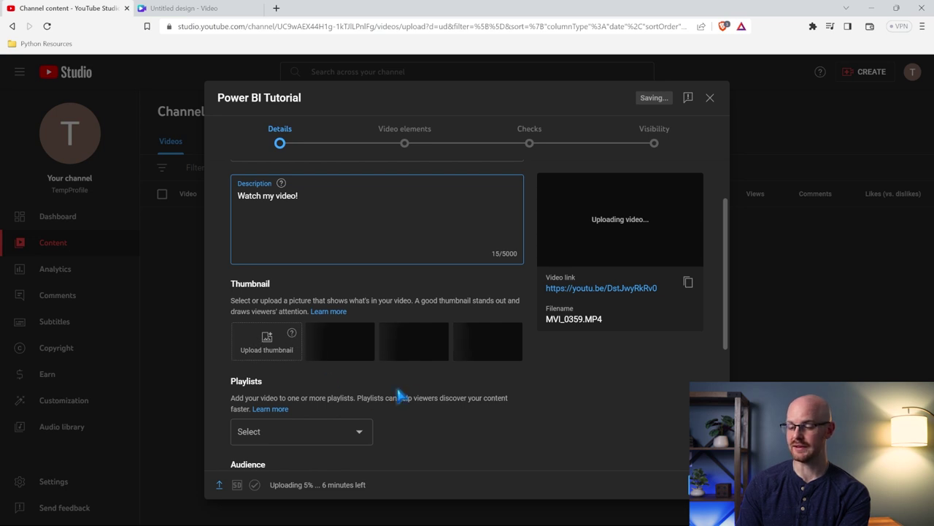
pyautogui.scroll(-1, 430, 377)
pyautogui.scroll(-2, 430, 377)
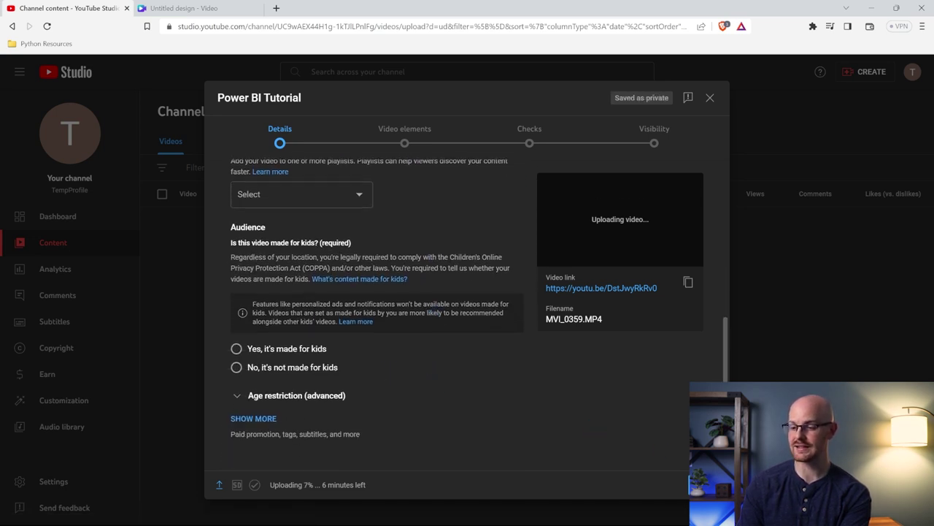
pyautogui.click(236, 374)
pyautogui.click(702, 484)
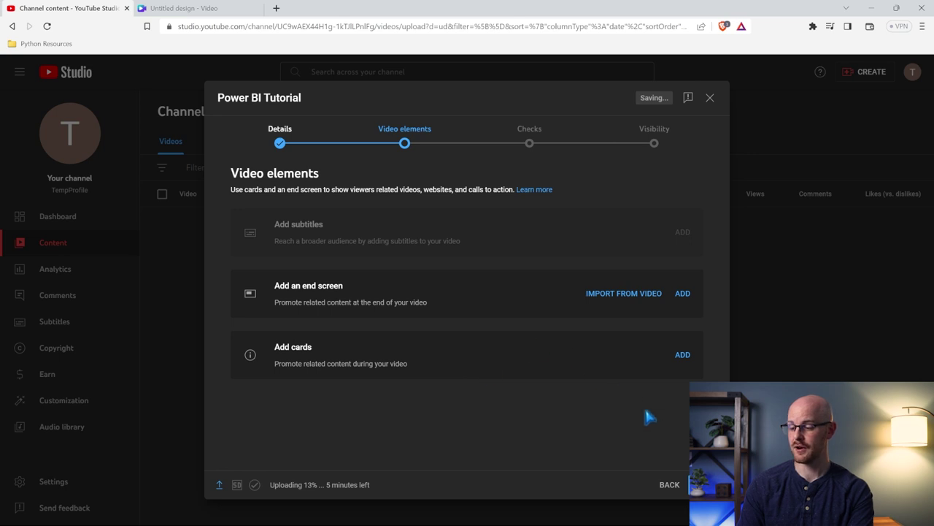
# Step: Advance past Video elements and Checks, then set visibility to Private after trying Public
pyautogui.click(702, 484)
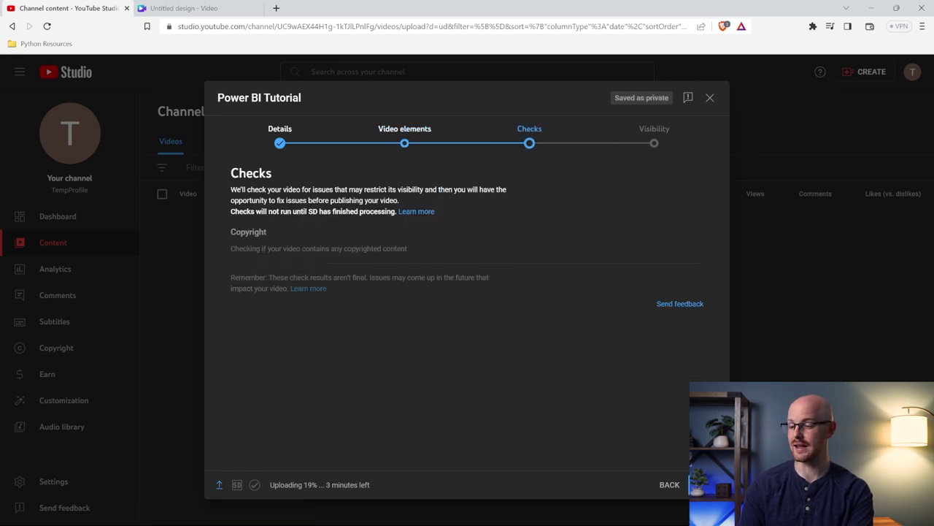
pyautogui.click(702, 484)
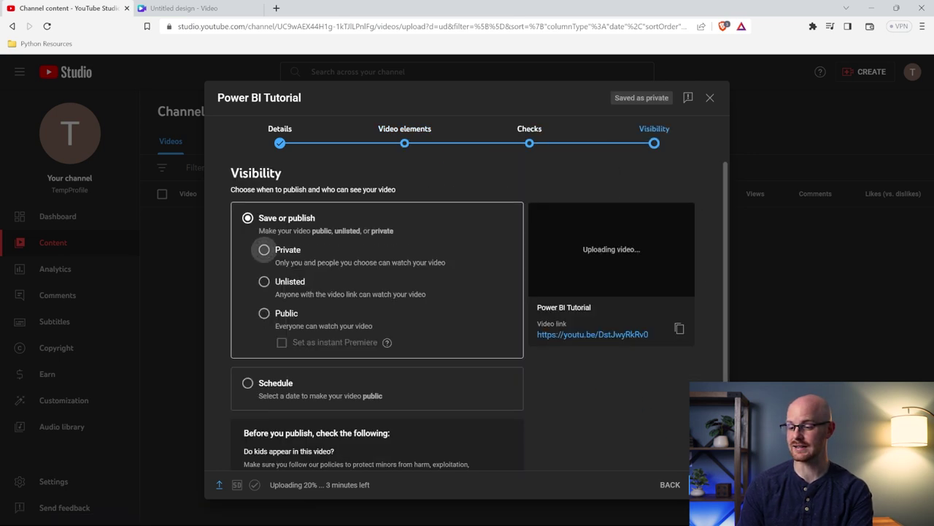
pyautogui.click(264, 250)
pyautogui.click(264, 333)
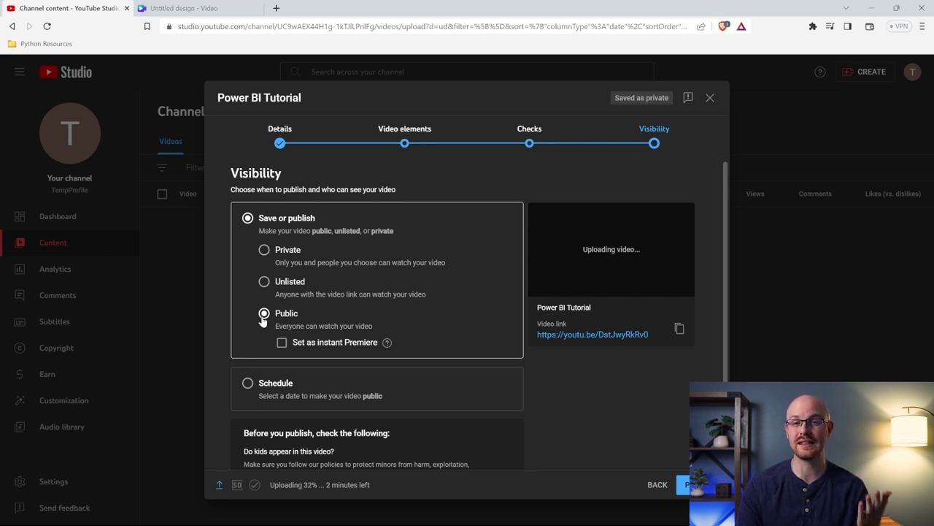
pyautogui.click(280, 249)
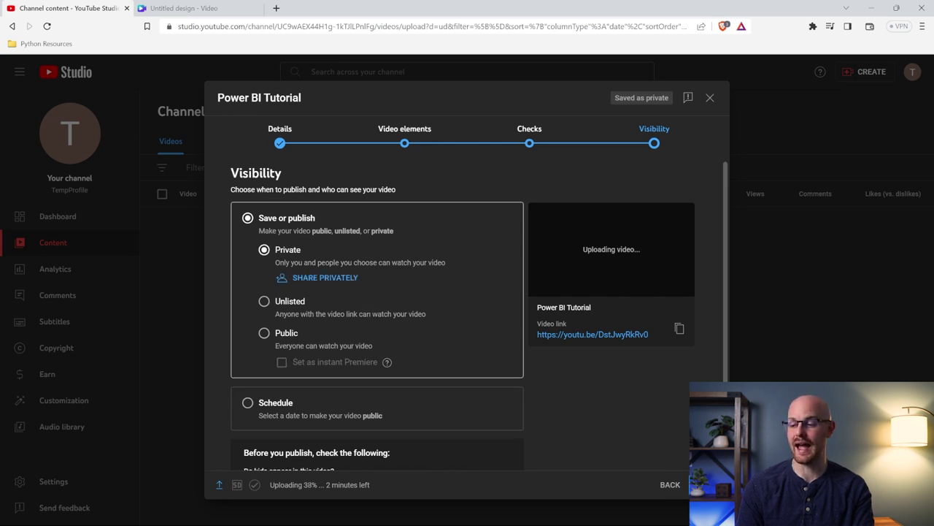